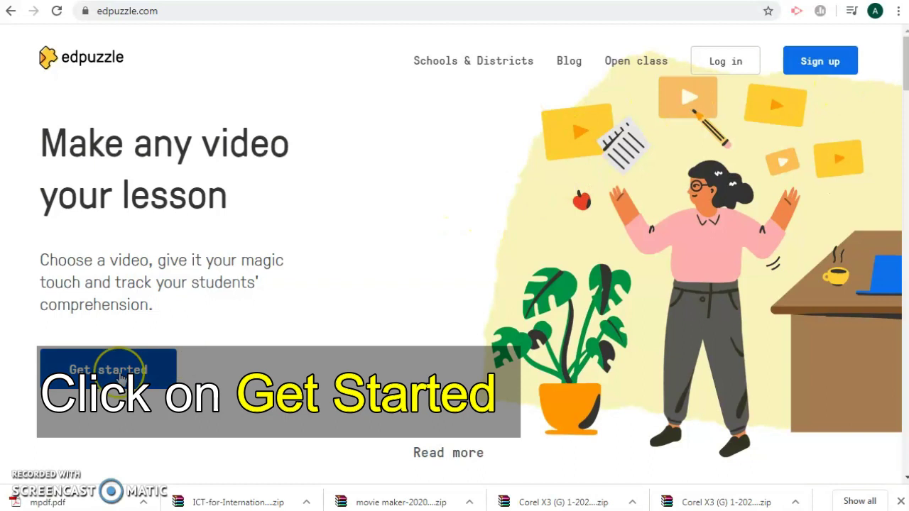
Get started on Edpuzzle as a teacher and sign in with the Google account
{"action": "left_click", "coordinate": [120, 375]}
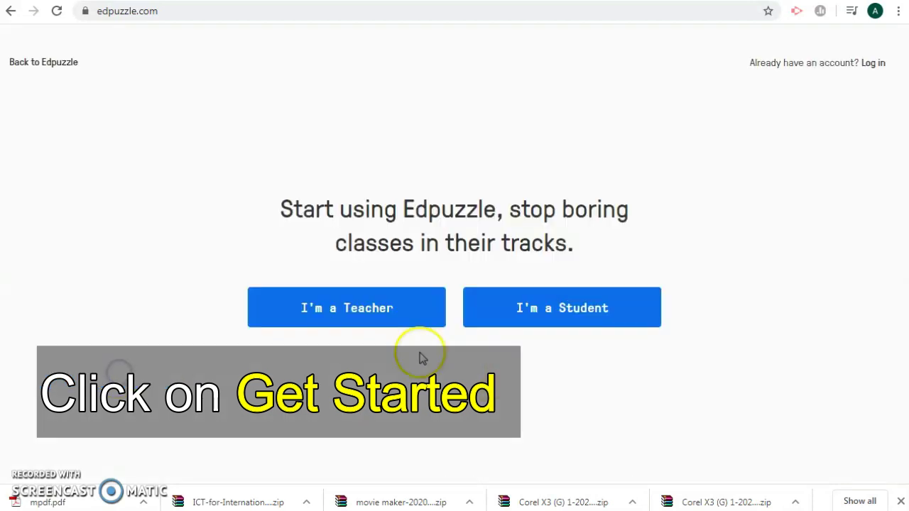
{"action": "left_click", "coordinate": [346, 317]}
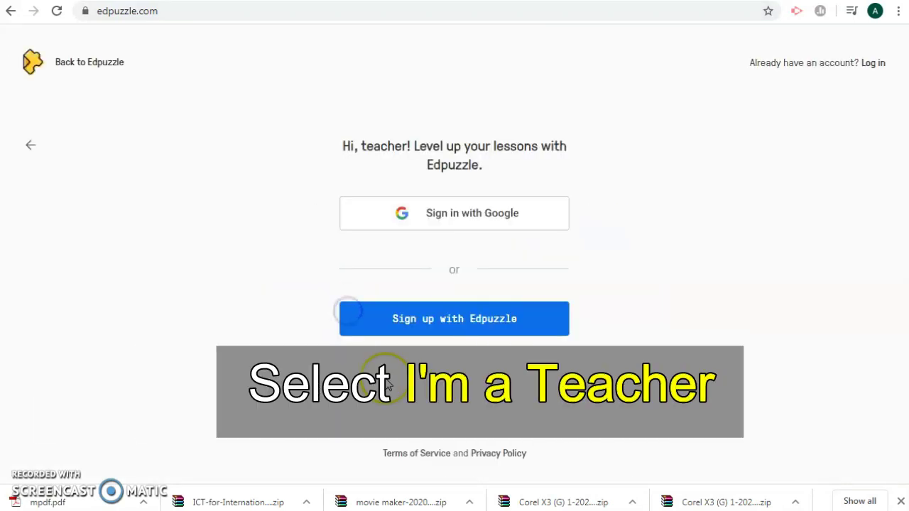
{"action": "left_click", "coordinate": [466, 221]}
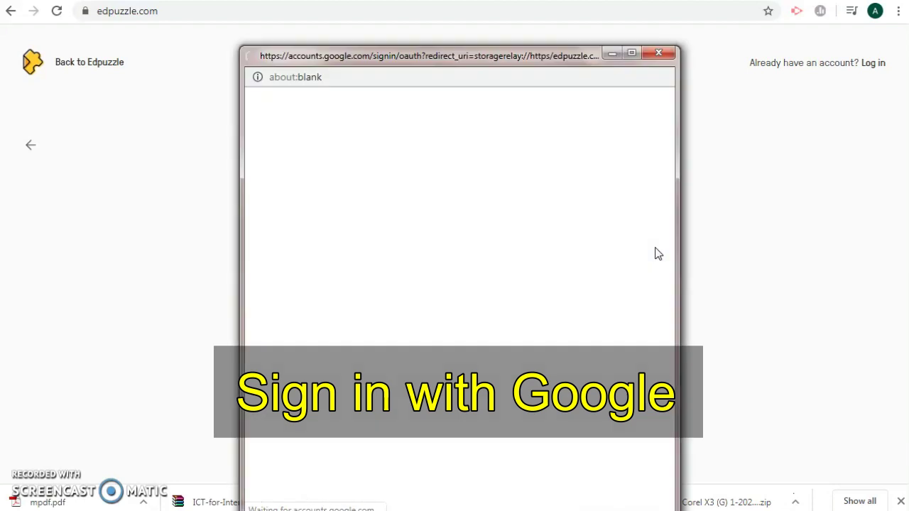
{"action": "left_click_drag", "start_coordinate": [562, 52], "coordinate": [573, 0]}
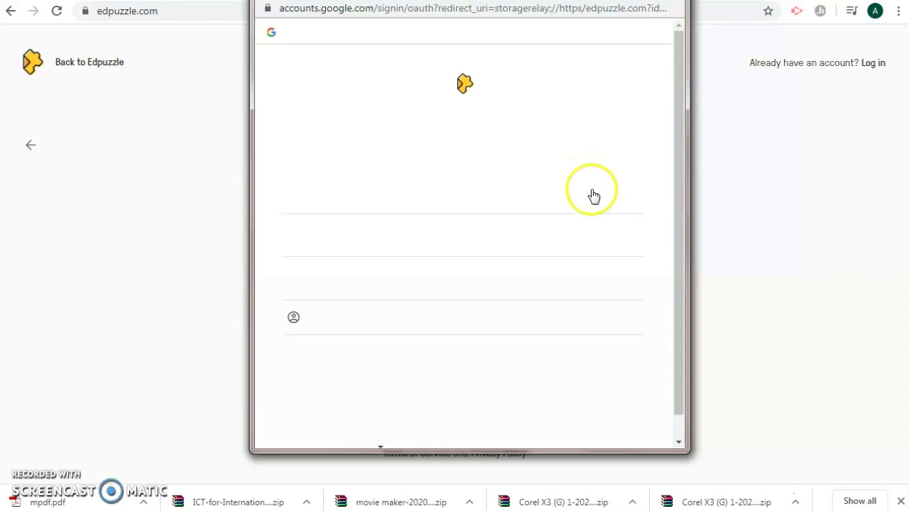
{"action": "left_click", "coordinate": [368, 242]}
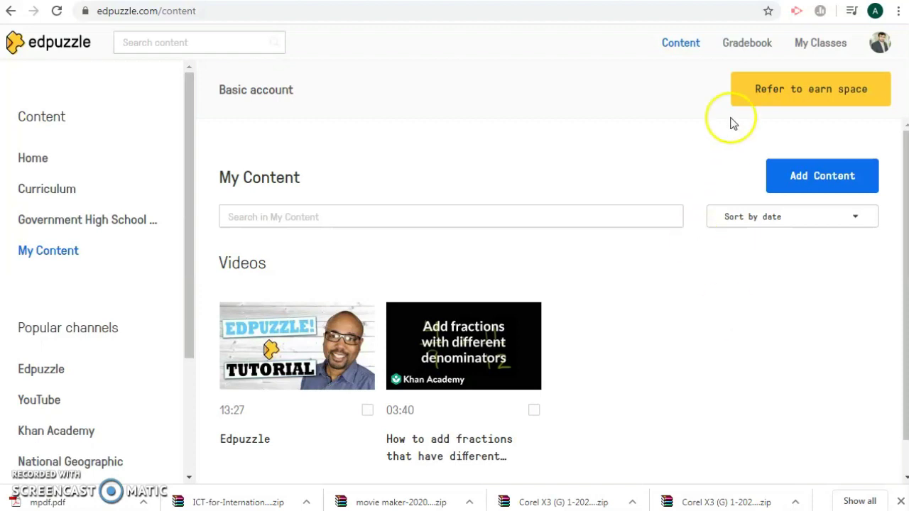
{"action": "left_click_drag", "start_coordinate": [188, 261], "coordinate": [209, 315]}
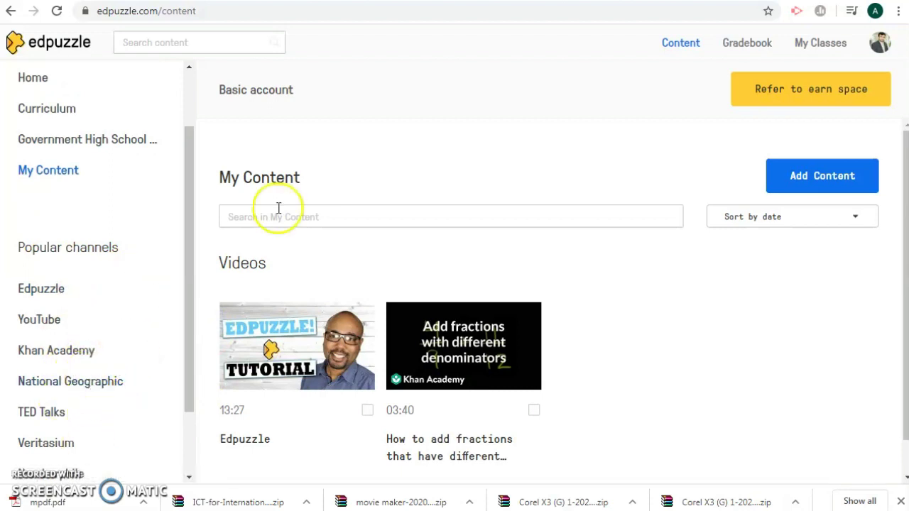
{"action": "left_click_drag", "start_coordinate": [186, 251], "coordinate": [187, 138]}
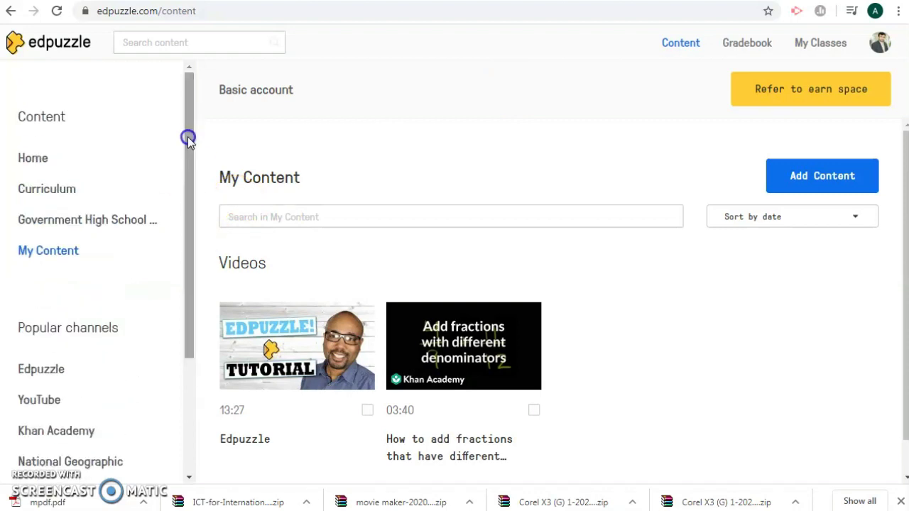
{"action": "left_click", "coordinate": [426, 306]}
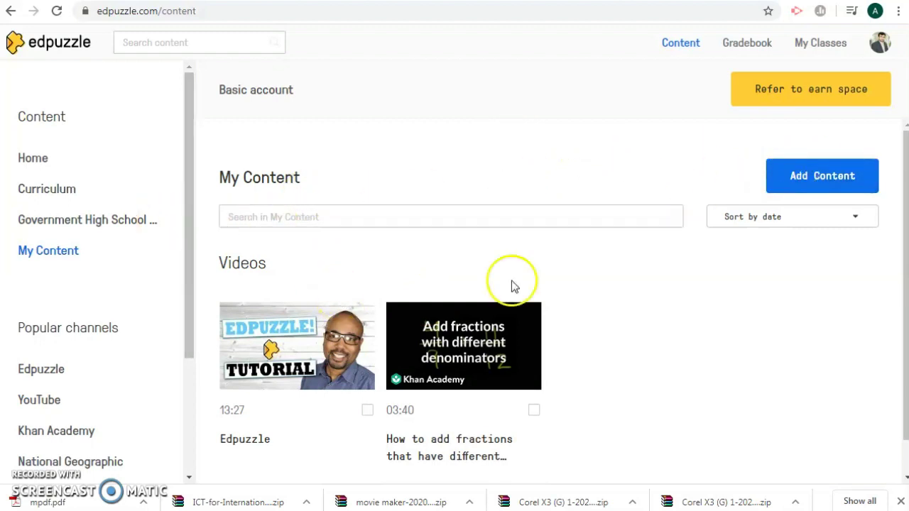
{"action": "scroll", "coordinate": [522, 348], "scroll_direction": "down", "scroll_amount": 1}
{"action": "scroll", "coordinate": [539, 353], "scroll_direction": "up", "scroll_amount": 1}
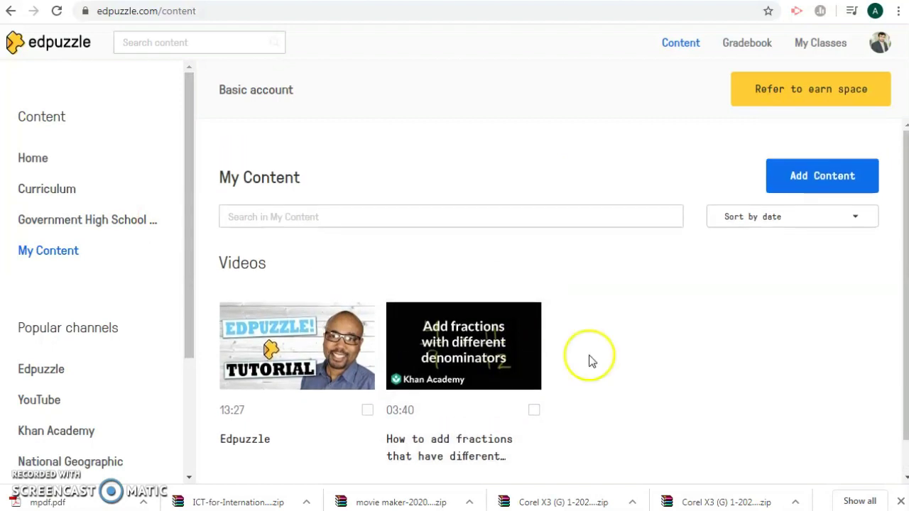
{"action": "left_click", "coordinate": [49, 399]}
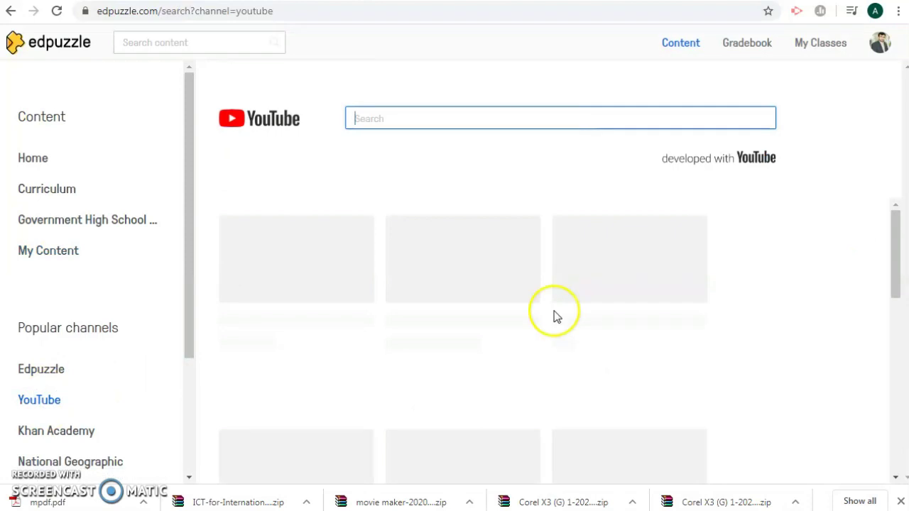
{"action": "scroll", "coordinate": [585, 367], "scroll_direction": "down", "scroll_amount": 5}
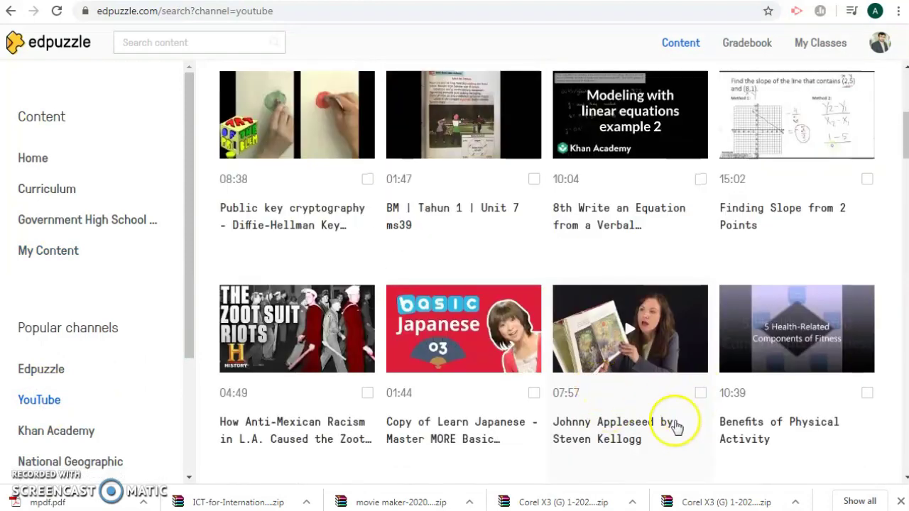
{"action": "scroll", "coordinate": [600, 420], "scroll_direction": "down", "scroll_amount": 1}
{"action": "scroll", "coordinate": [623, 359], "scroll_direction": "up", "scroll_amount": 6}
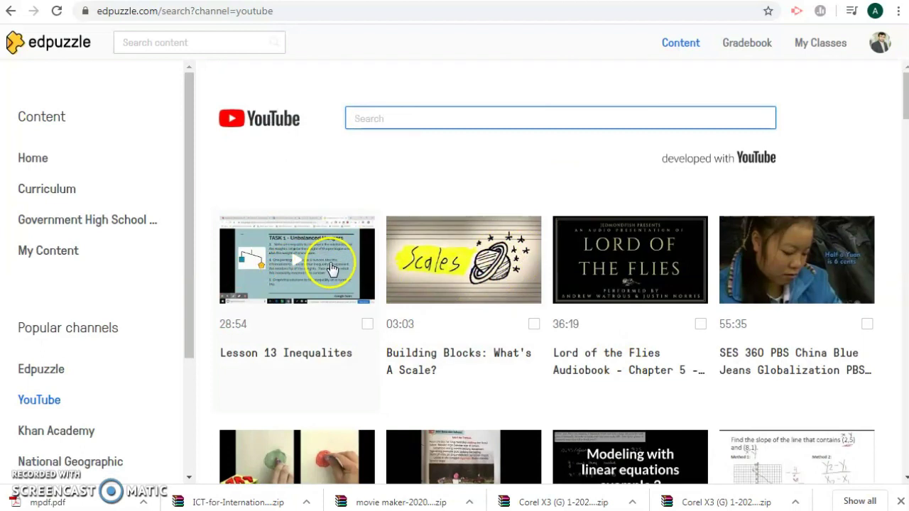
{"action": "left_click", "coordinate": [413, 118]}
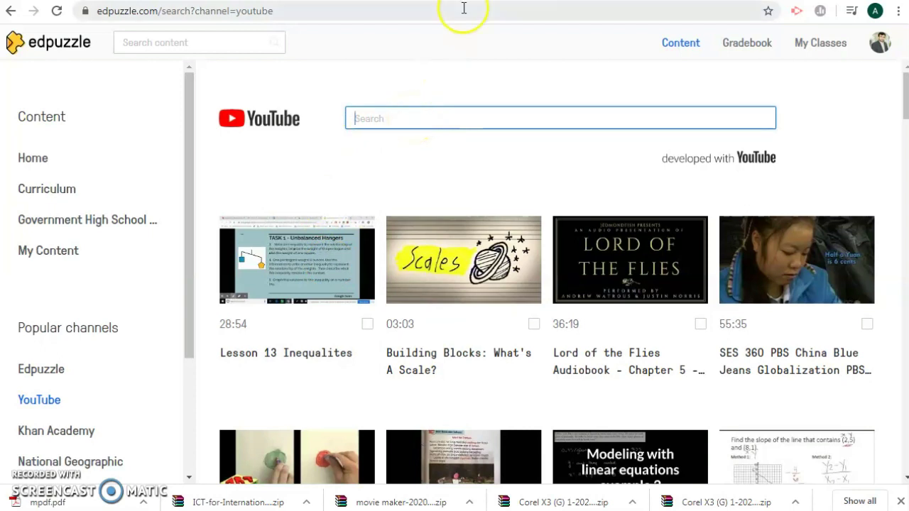
{"action": "right_click", "coordinate": [419, 122]}
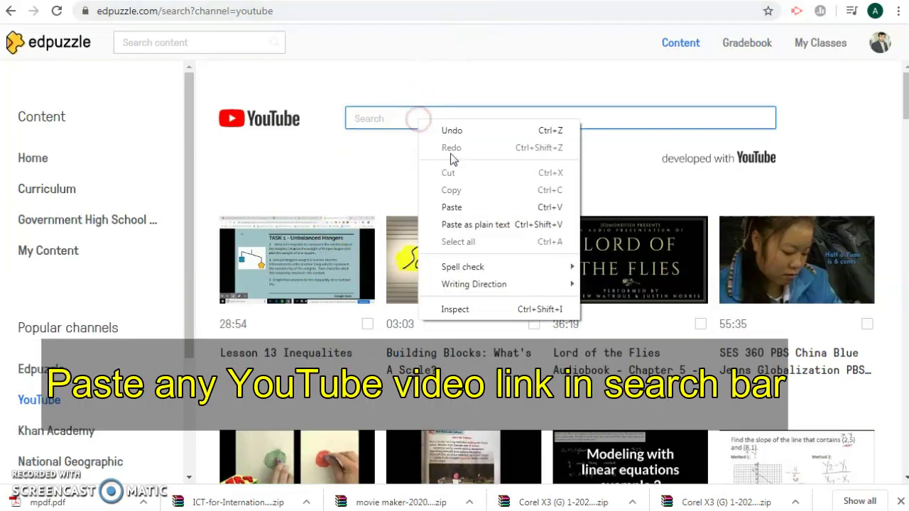
{"action": "left_click", "coordinate": [462, 206]}
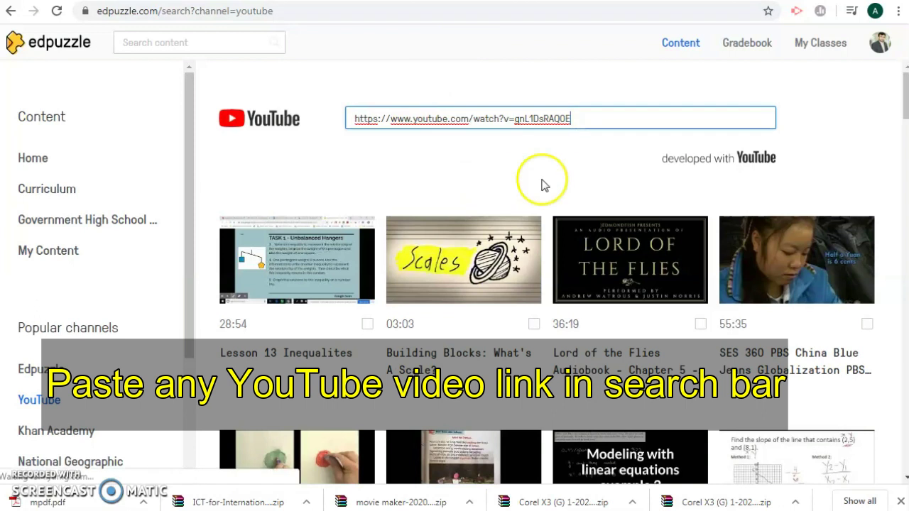
{"action": "key", "text": "Return"}
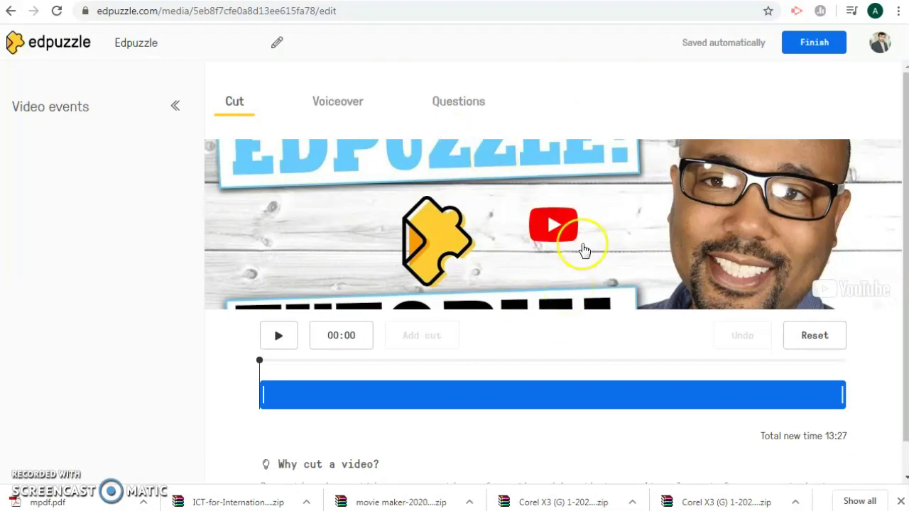
Try trimming the start of the video to about 01:01 and restore its full length
{"action": "scroll", "coordinate": [582, 250], "scroll_direction": "down", "scroll_amount": 1}
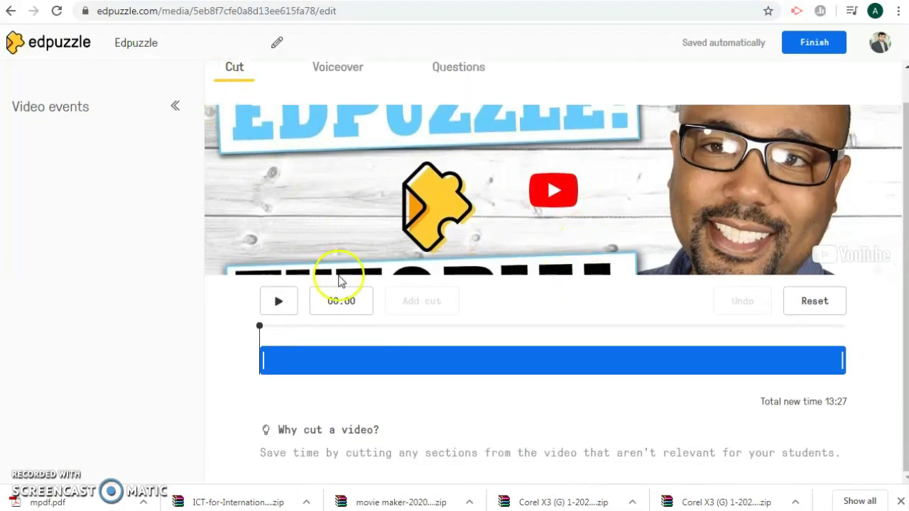
{"action": "scroll", "coordinate": [558, 347], "scroll_direction": "up", "scroll_amount": 1}
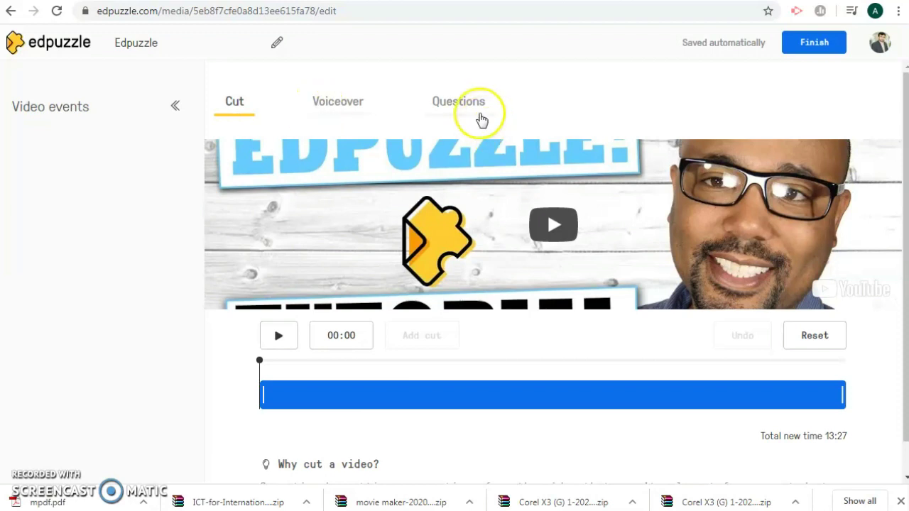
{"action": "scroll", "coordinate": [314, 411], "scroll_direction": "down", "scroll_amount": 1}
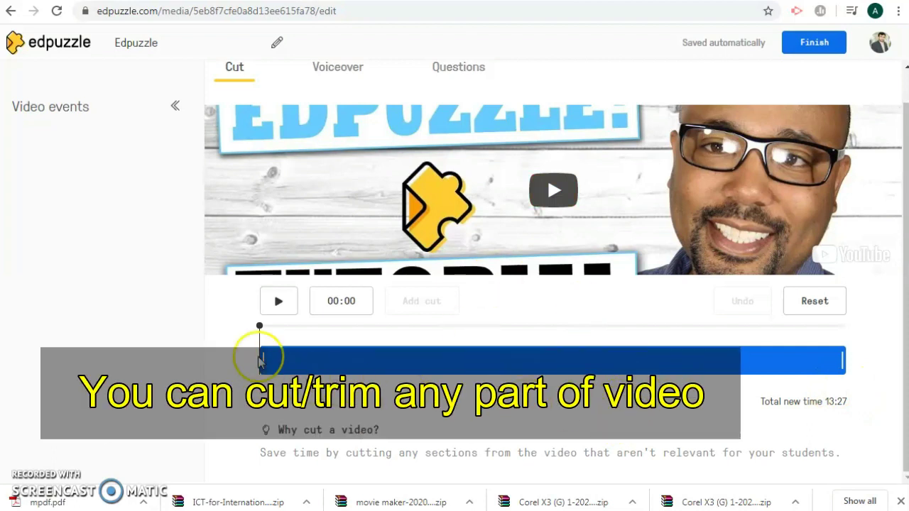
{"action": "left_click_drag", "start_coordinate": [263, 354], "coordinate": [345, 367]}
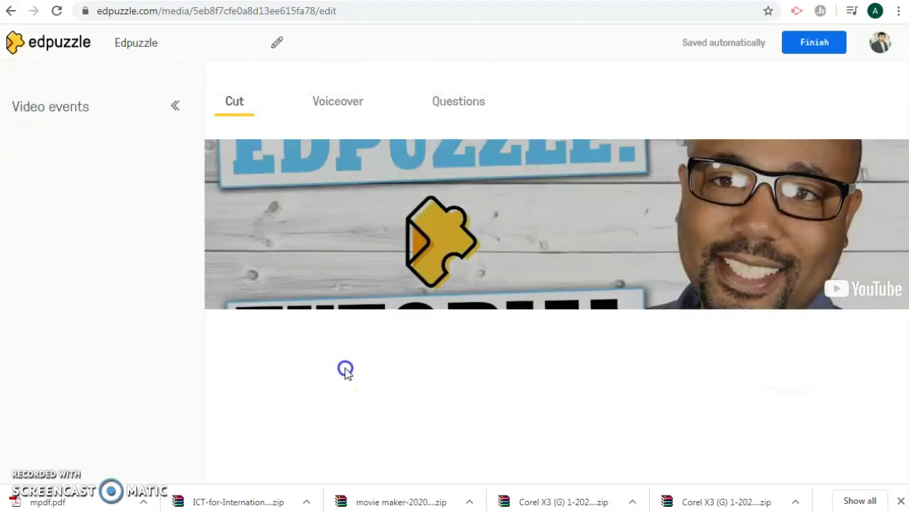
{"action": "left_click", "coordinate": [489, 254]}
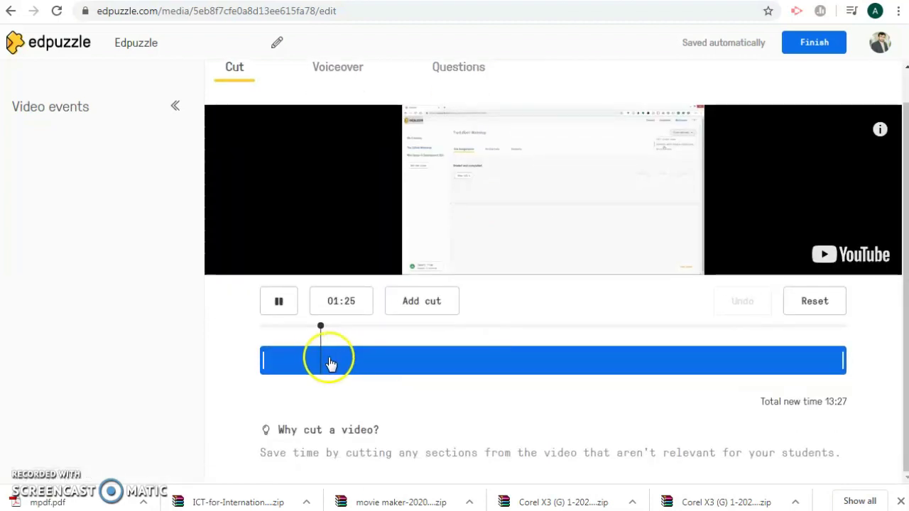
{"action": "left_click", "coordinate": [321, 326]}
{"action": "left_click_drag", "start_coordinate": [263, 361], "coordinate": [305, 365]}
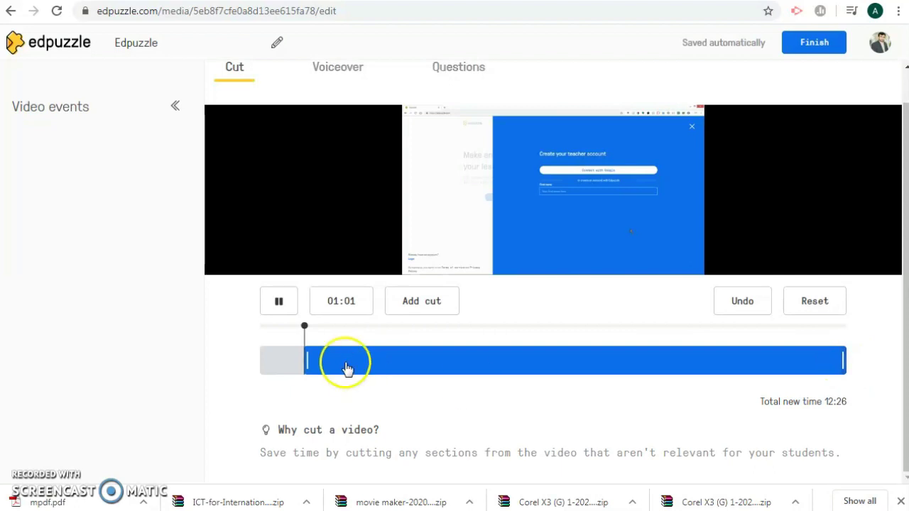
{"action": "left_click_drag", "start_coordinate": [309, 362], "coordinate": [259, 358]}
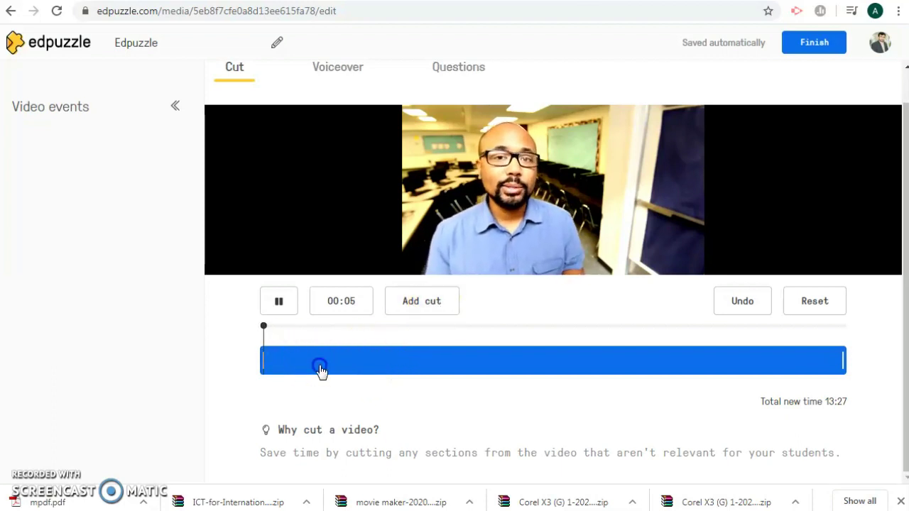
Split the video at about 01:24 and cut out the section from there to about 03:25
{"action": "left_click", "coordinate": [319, 366]}
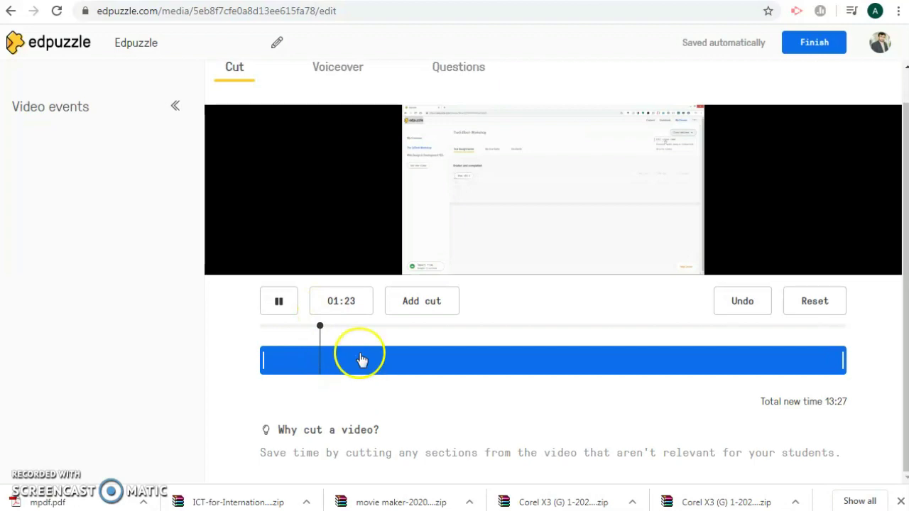
{"action": "left_click", "coordinate": [434, 316]}
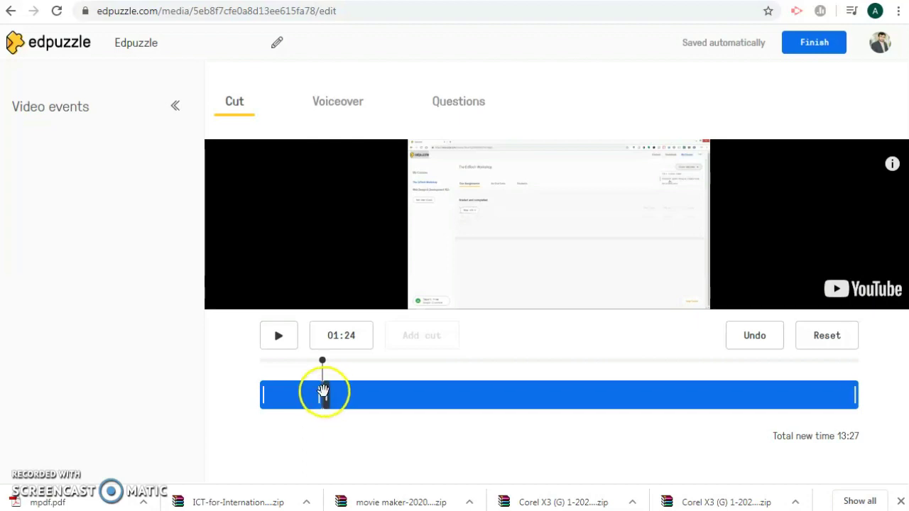
{"action": "left_click_drag", "start_coordinate": [324, 393], "coordinate": [413, 400]}
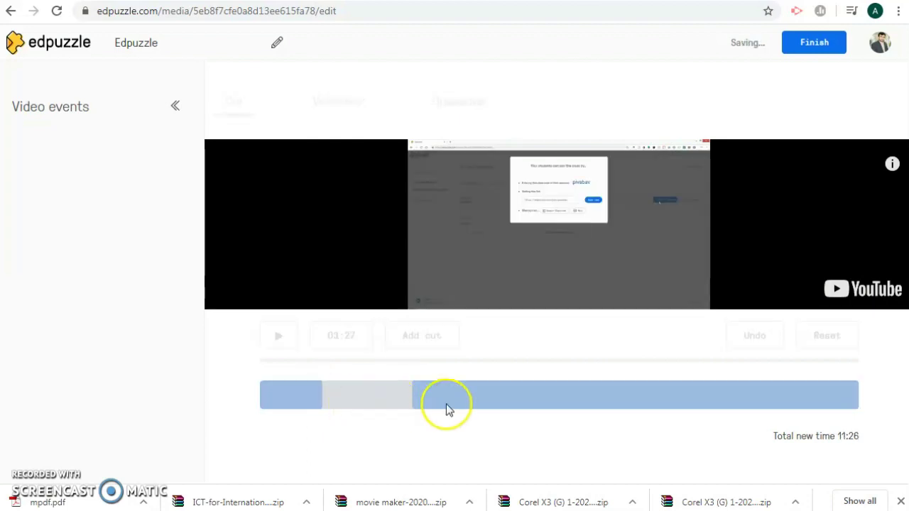
{"action": "left_click", "coordinate": [396, 406]}
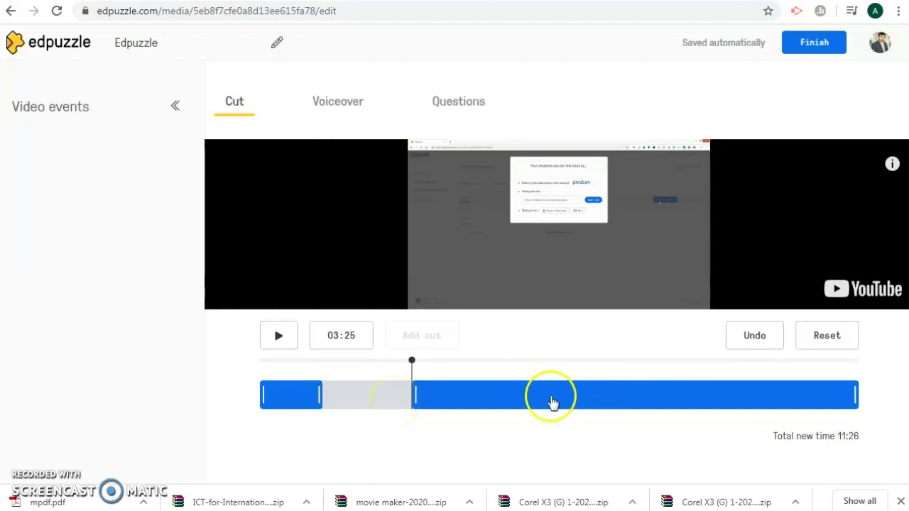
Split the video again at about 06:15 and cut out the section up to about 07:33
{"action": "left_click", "coordinate": [454, 369]}
{"action": "left_click_drag", "start_coordinate": [454, 369], "coordinate": [537, 371]}
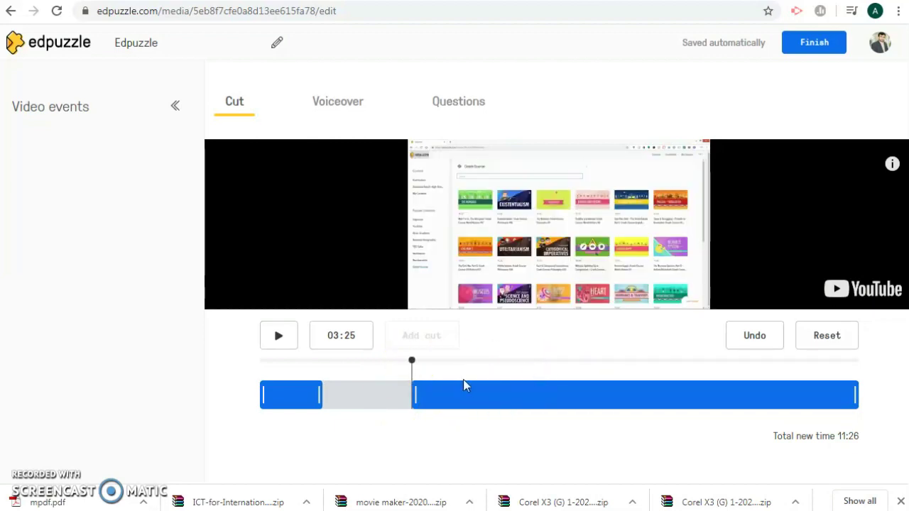
{"action": "left_click", "coordinate": [426, 339]}
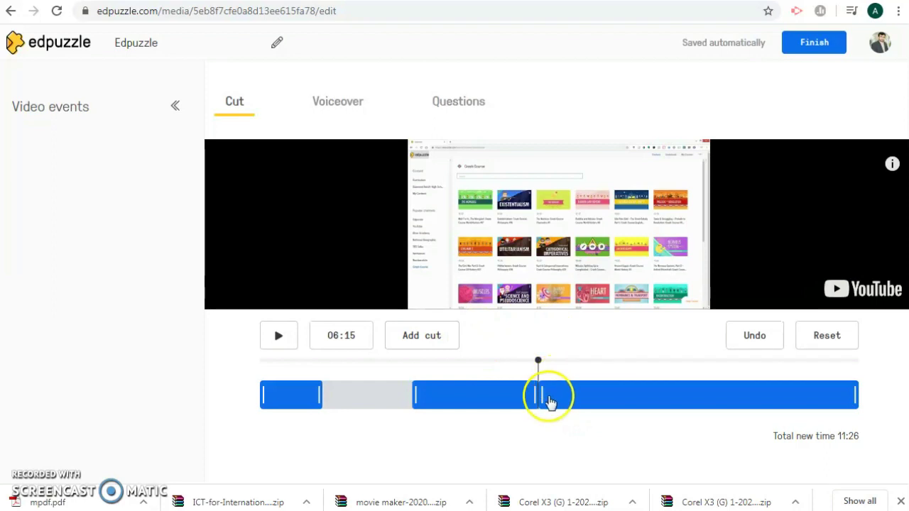
{"action": "left_click_drag", "start_coordinate": [573, 403], "coordinate": [600, 402]}
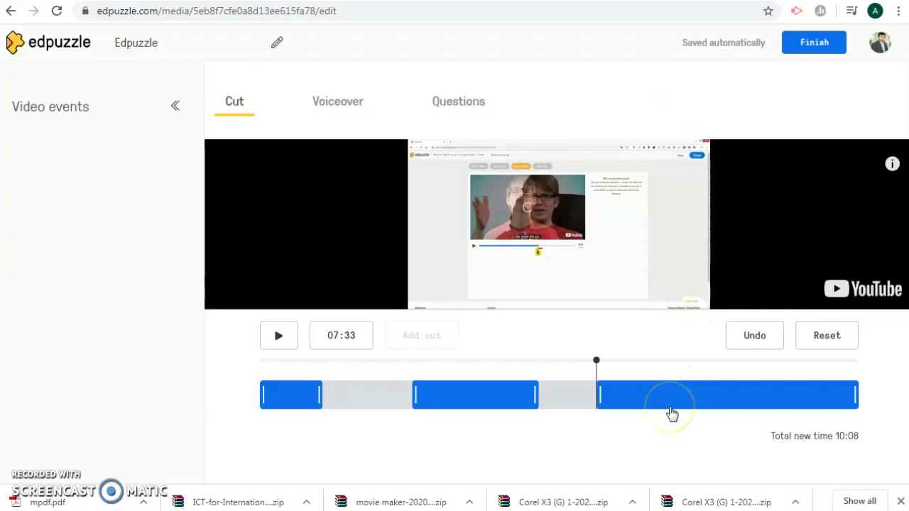
Record a short voiceover on the trimmed video, starting at about 04:15
{"action": "left_click", "coordinate": [348, 107]}
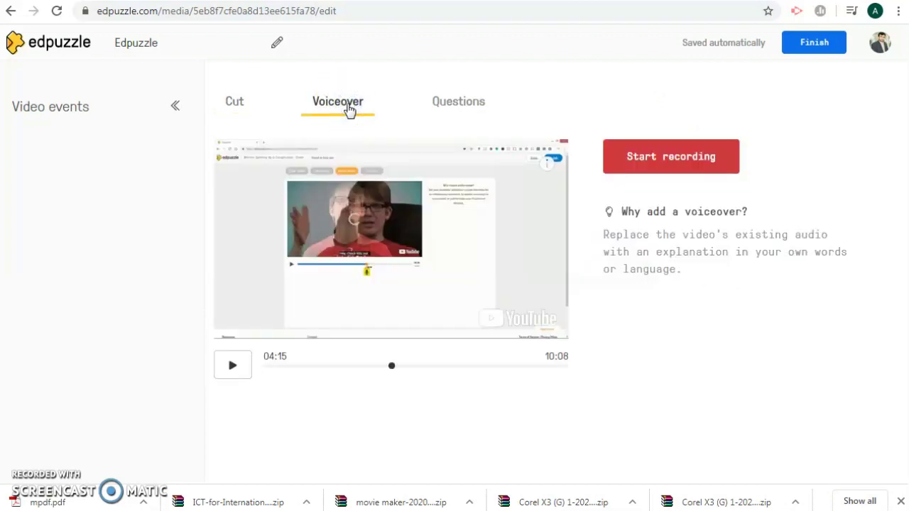
{"action": "left_click", "coordinate": [671, 158]}
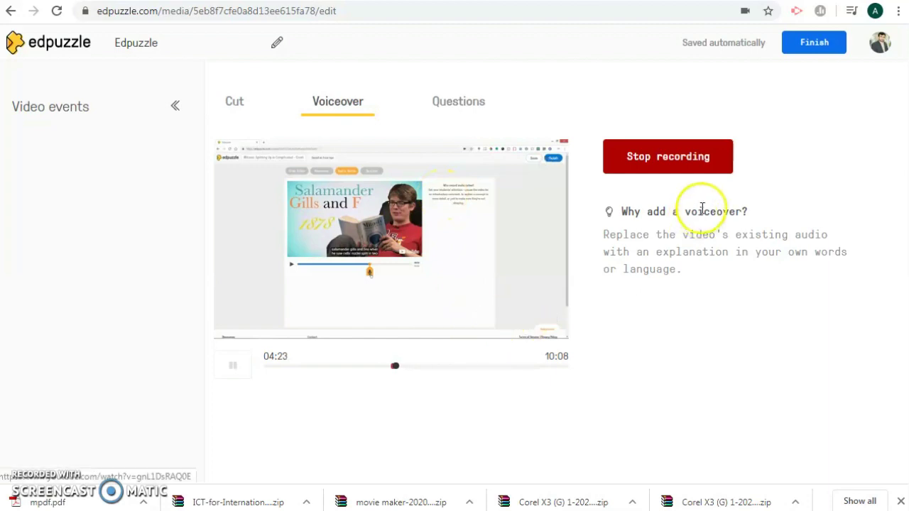
Start a multiple-choice question at about 01:34 in the video
{"action": "left_click", "coordinate": [458, 99]}
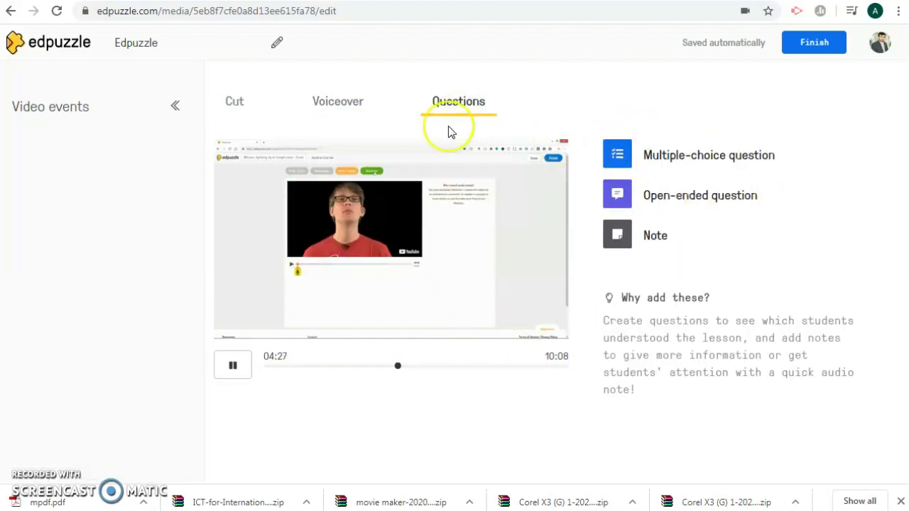
{"action": "left_click", "coordinate": [722, 166]}
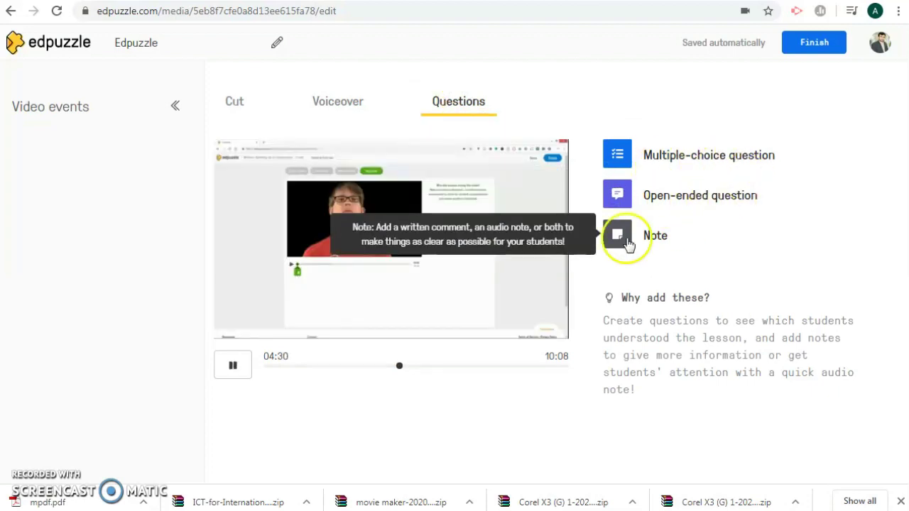
{"action": "left_click", "coordinate": [707, 157]}
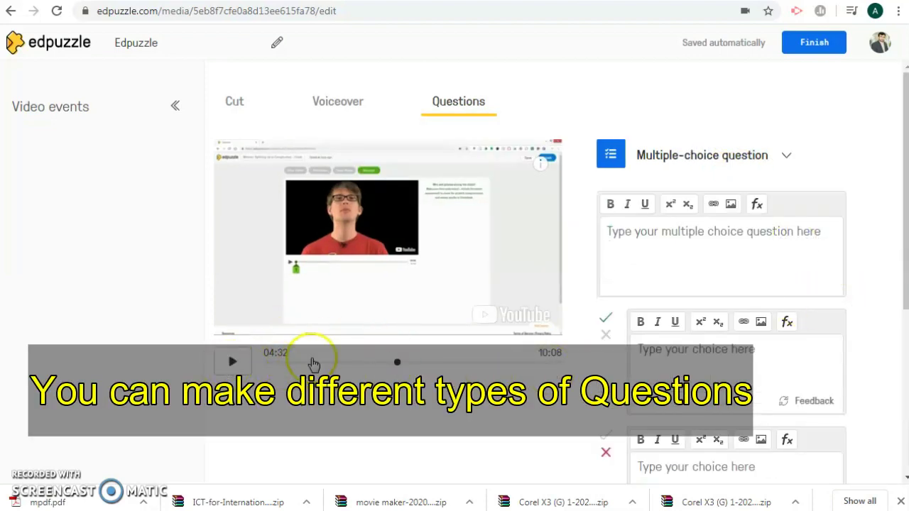
{"action": "left_click", "coordinate": [311, 362]}
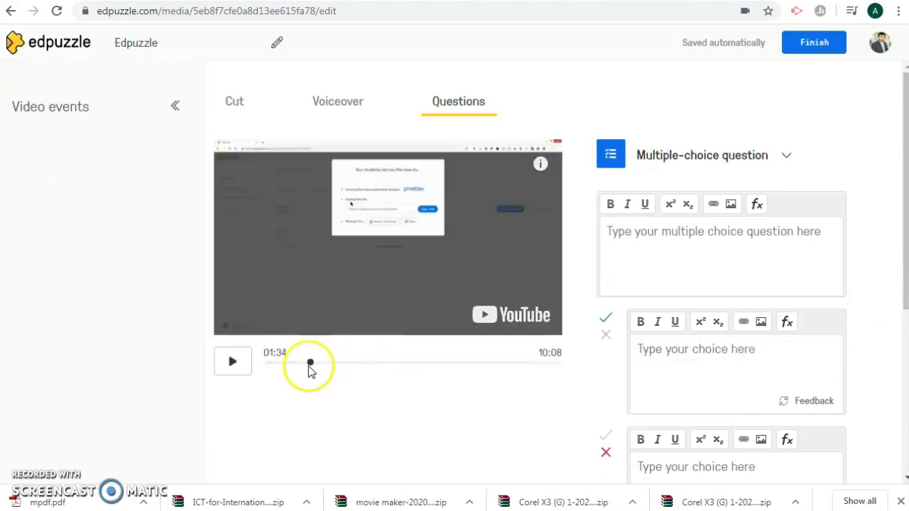
Add another answer choice to the blank multiple-choice question and reposition it at 02:45 in the video
{"action": "left_click", "coordinate": [687, 244]}
{"action": "scroll", "coordinate": [710, 355], "scroll_direction": "down", "scroll_amount": 1}
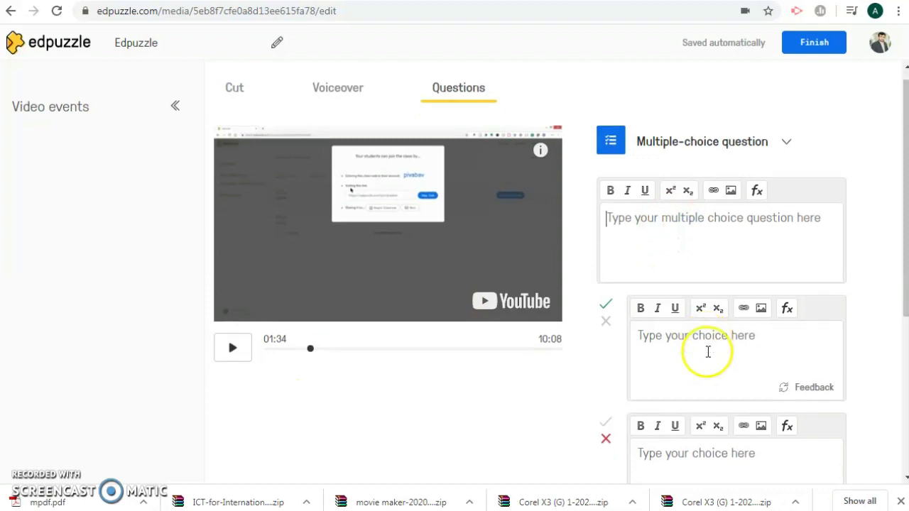
{"action": "scroll", "coordinate": [706, 358], "scroll_direction": "down", "scroll_amount": 1}
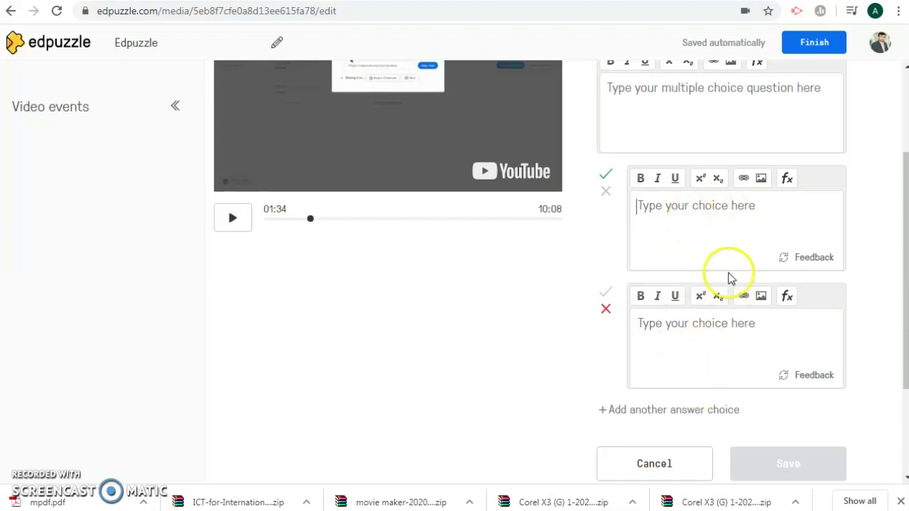
{"action": "left_click", "coordinate": [640, 410]}
{"action": "scroll", "coordinate": [735, 436], "scroll_direction": "down", "scroll_amount": 3}
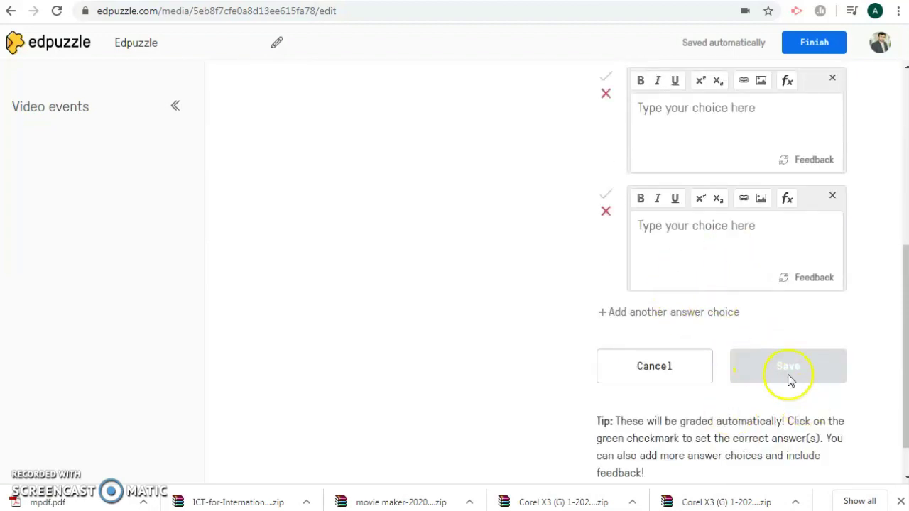
{"action": "scroll", "coordinate": [784, 376], "scroll_direction": "up", "scroll_amount": 5}
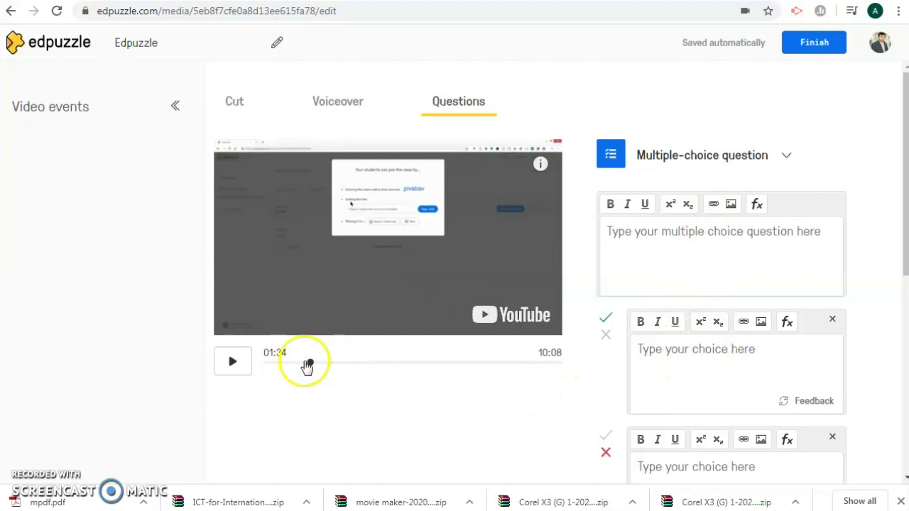
{"action": "left_click", "coordinate": [345, 364]}
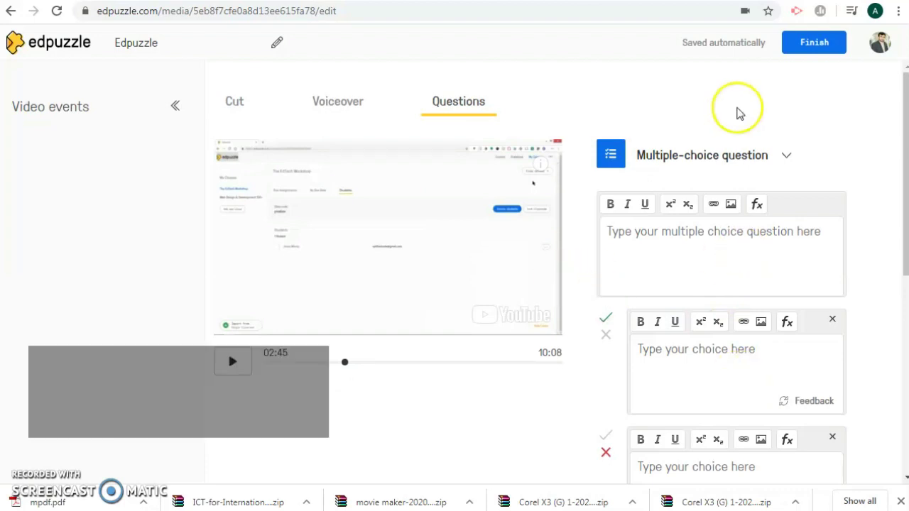
Finish editing the video lesson and begin assigning it with the 9th Computer Class selected
{"action": "left_click", "coordinate": [810, 44]}
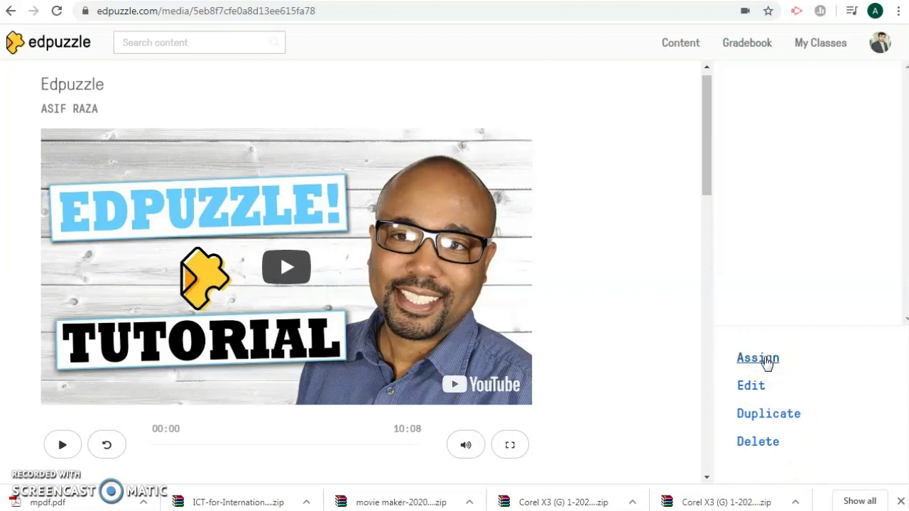
{"action": "left_click", "coordinate": [761, 391]}
{"action": "left_click", "coordinate": [772, 362]}
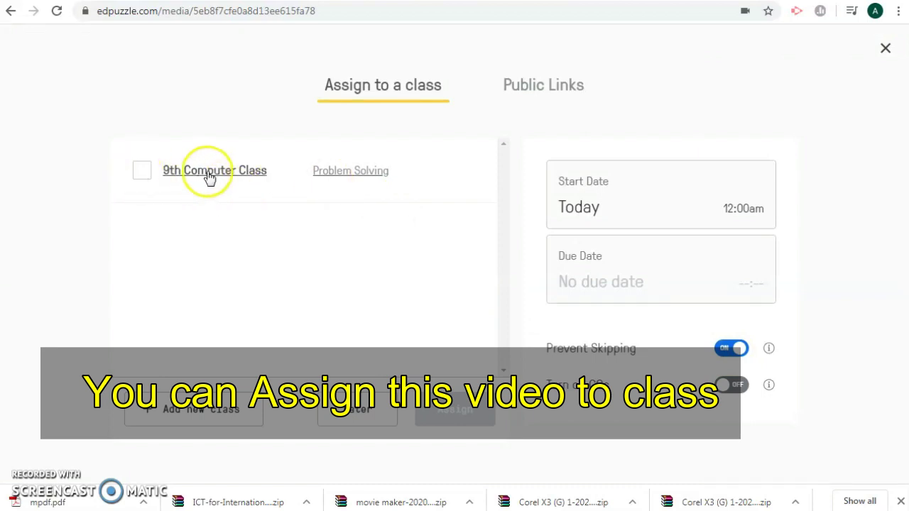
{"action": "left_click", "coordinate": [143, 169]}
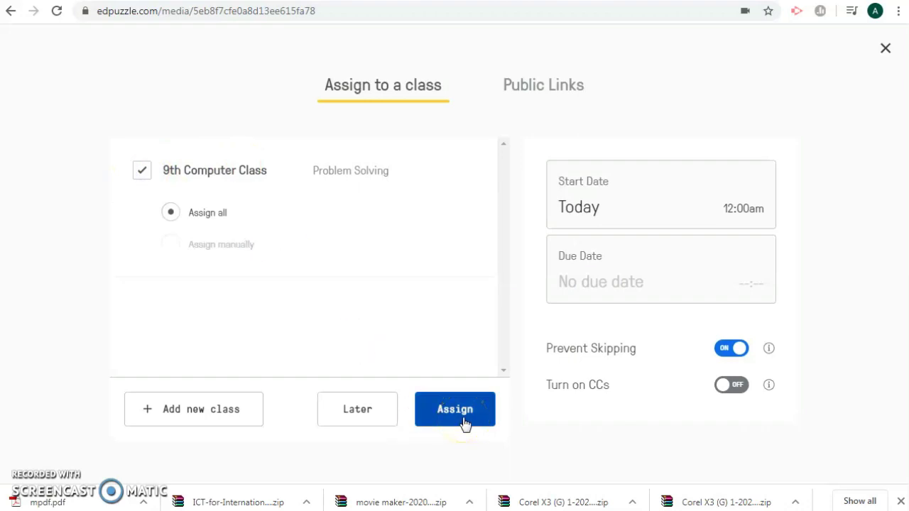
Create a new Classic class named Physics Class with the description Friction
{"action": "left_click", "coordinate": [196, 410]}
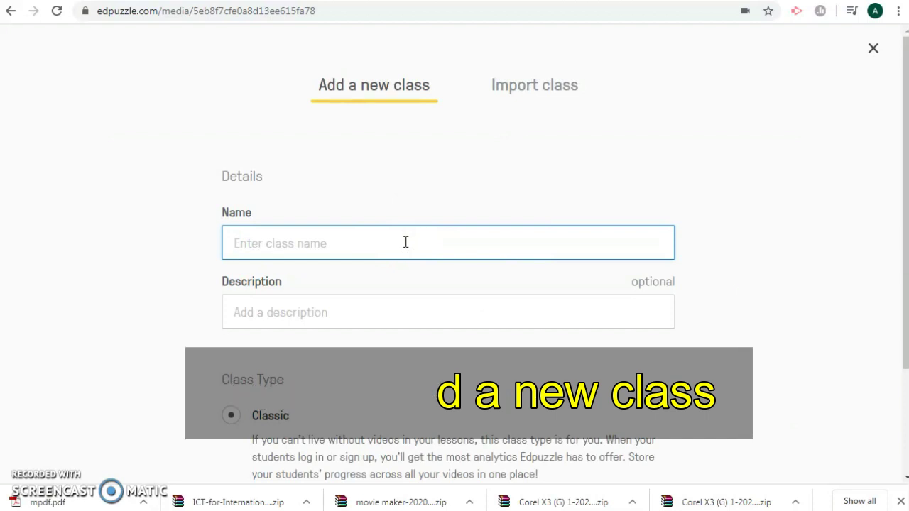
{"action": "type", "text": "Physics Class"}
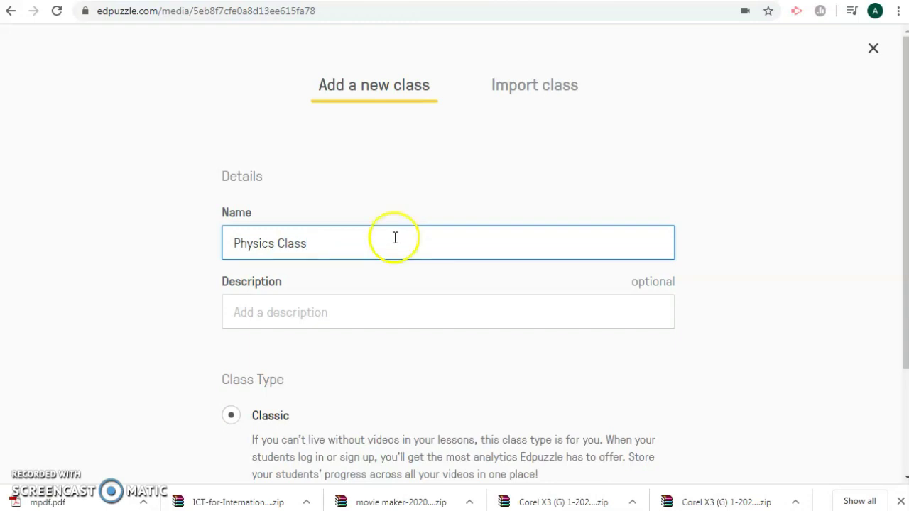
{"action": "left_click", "coordinate": [331, 302]}
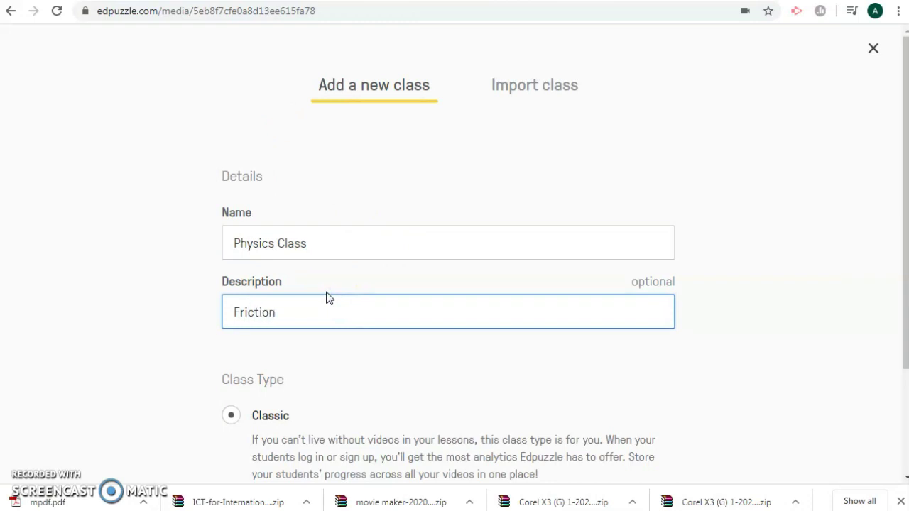
{"action": "scroll", "coordinate": [329, 347], "scroll_direction": "down", "scroll_amount": 2}
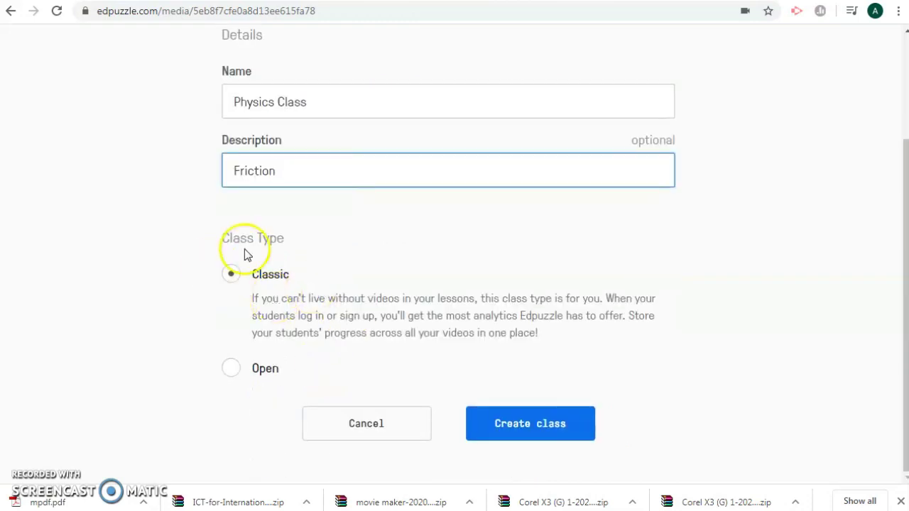
{"action": "left_click", "coordinate": [522, 428]}
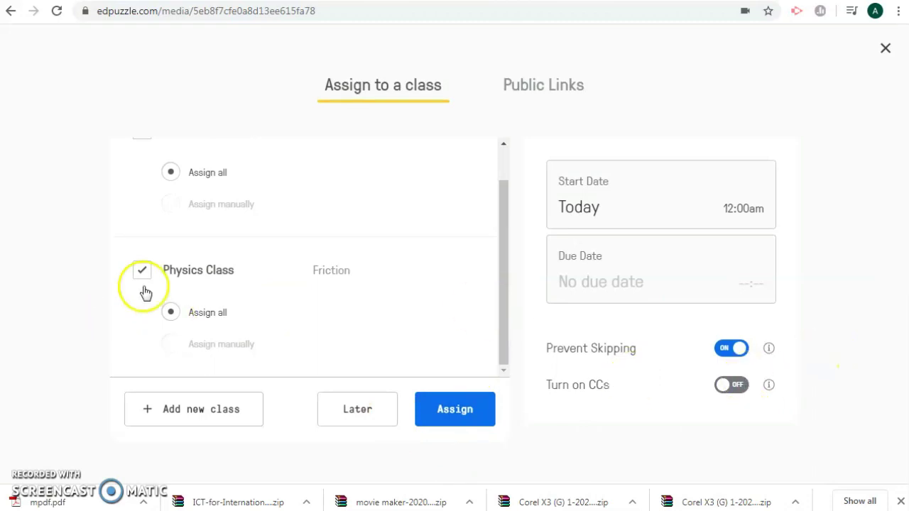
Deselect the 9th Computer Class and assign the video to all of Physics Class
{"action": "left_click_drag", "start_coordinate": [506, 274], "coordinate": [506, 220]}
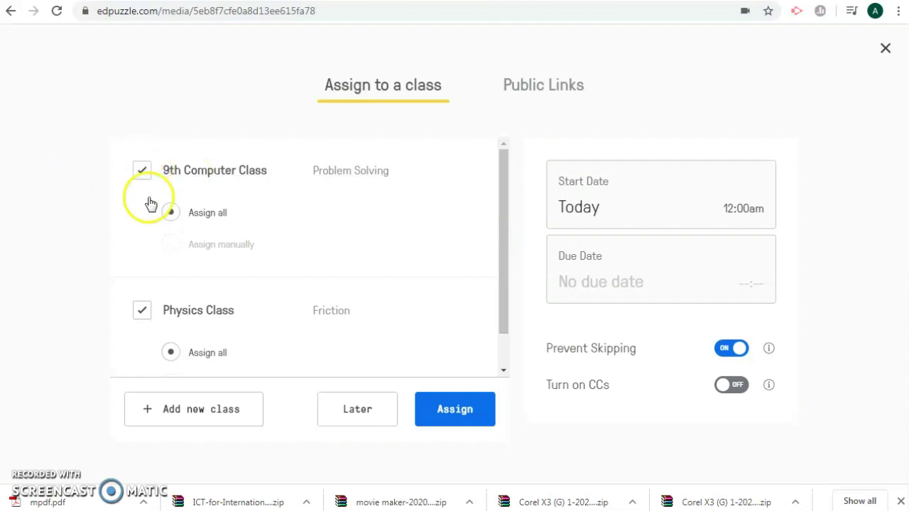
{"action": "left_click", "coordinate": [141, 173]}
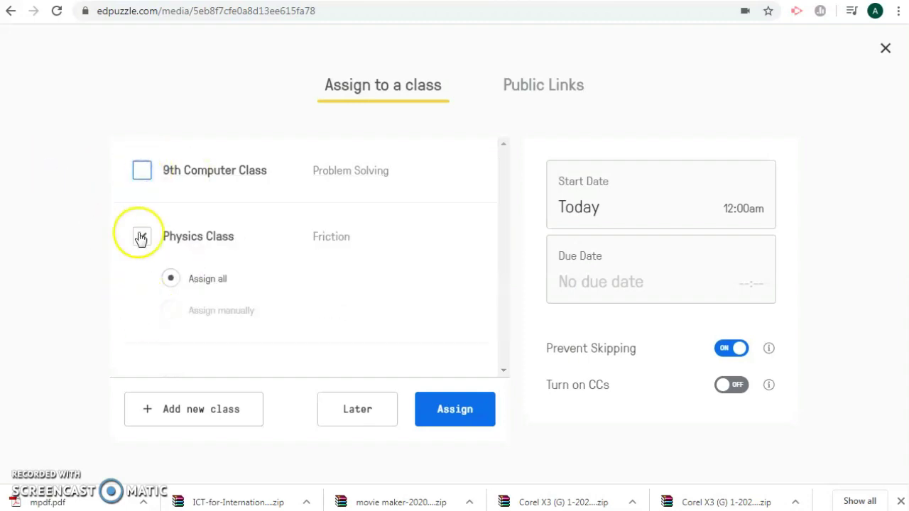
{"action": "left_click", "coordinate": [437, 412]}
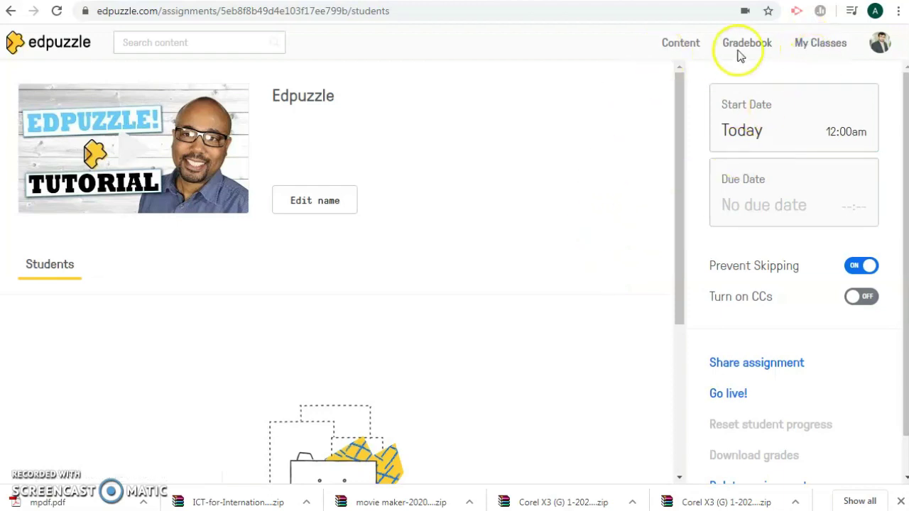
Look over the content home page, the gradebook and the list of classes
{"action": "left_click", "coordinate": [694, 46]}
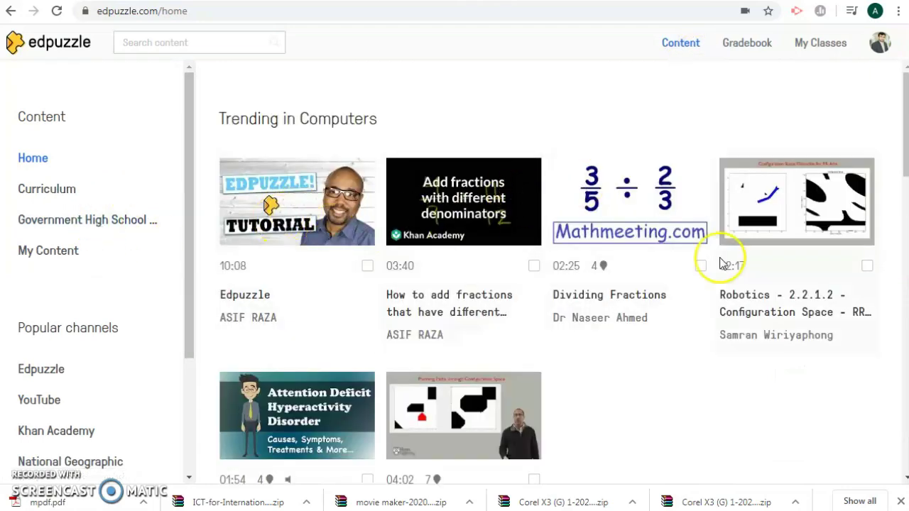
{"action": "left_click", "coordinate": [746, 44]}
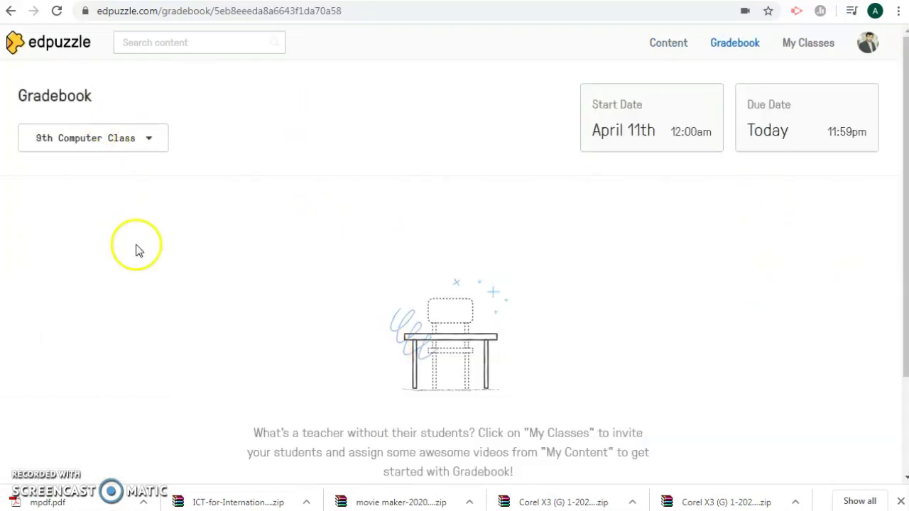
{"action": "left_click", "coordinate": [806, 45]}
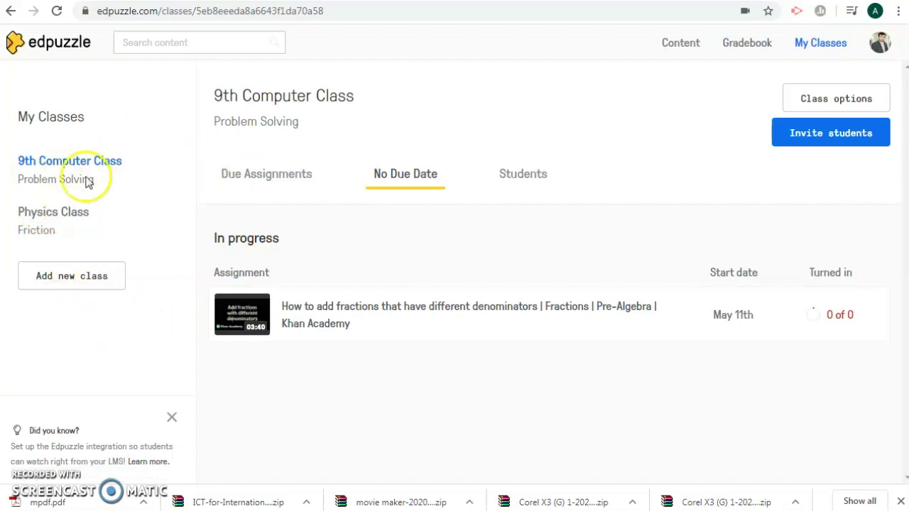
Copy the student join link for the 9th Computer Class and close the invitation
{"action": "left_click", "coordinate": [821, 139]}
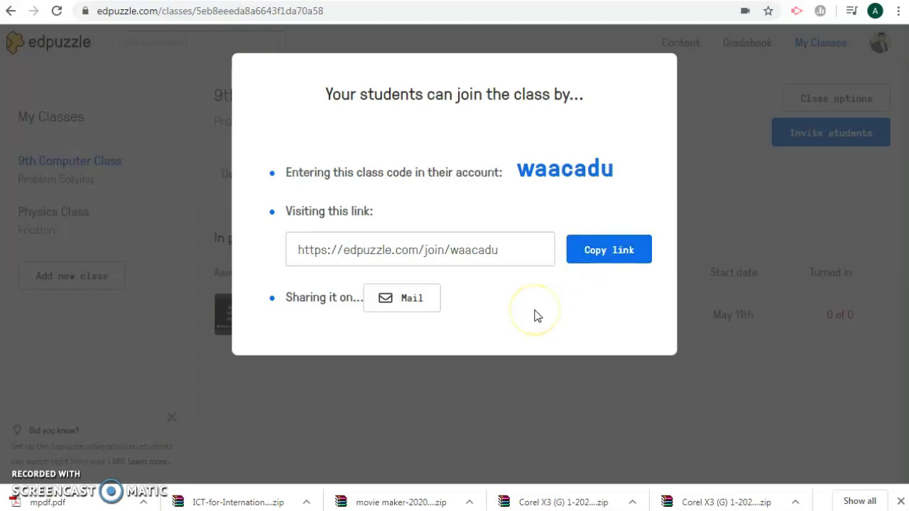
{"action": "left_click", "coordinate": [643, 254]}
{"action": "left_click", "coordinate": [725, 419]}
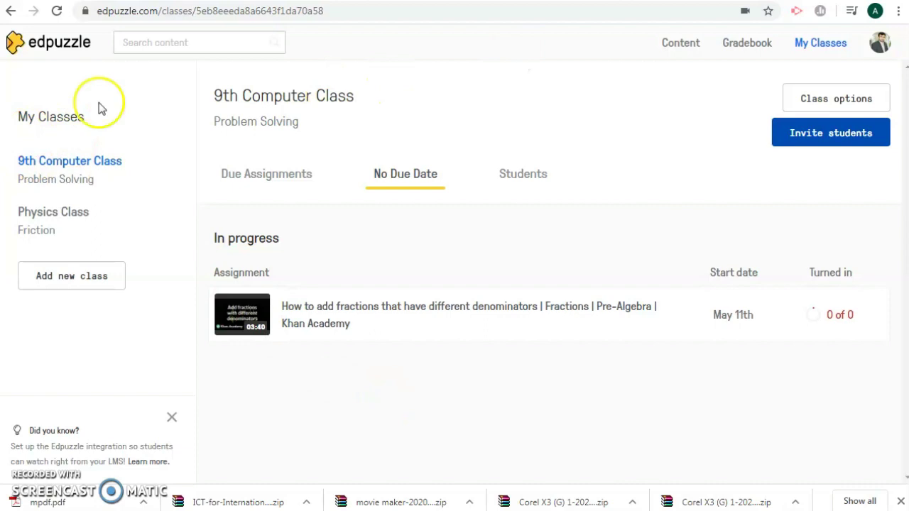
{"action": "left_click", "coordinate": [75, 116]}
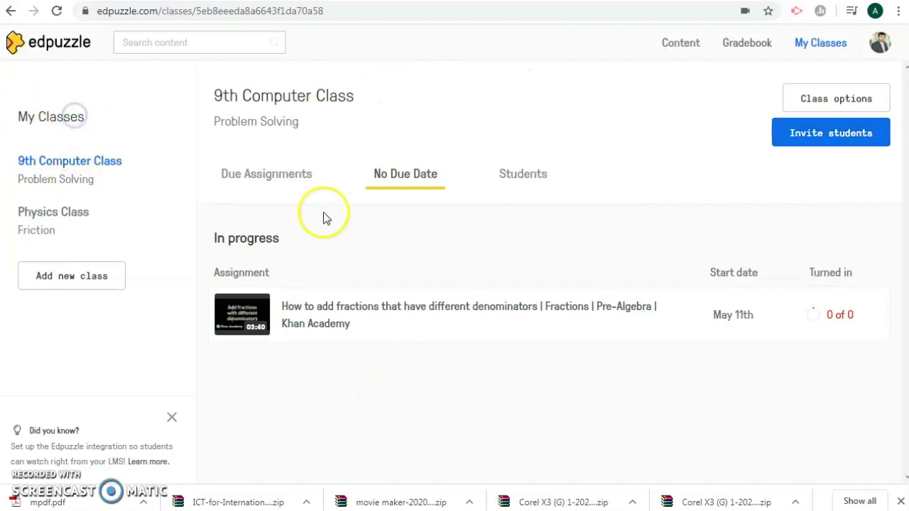